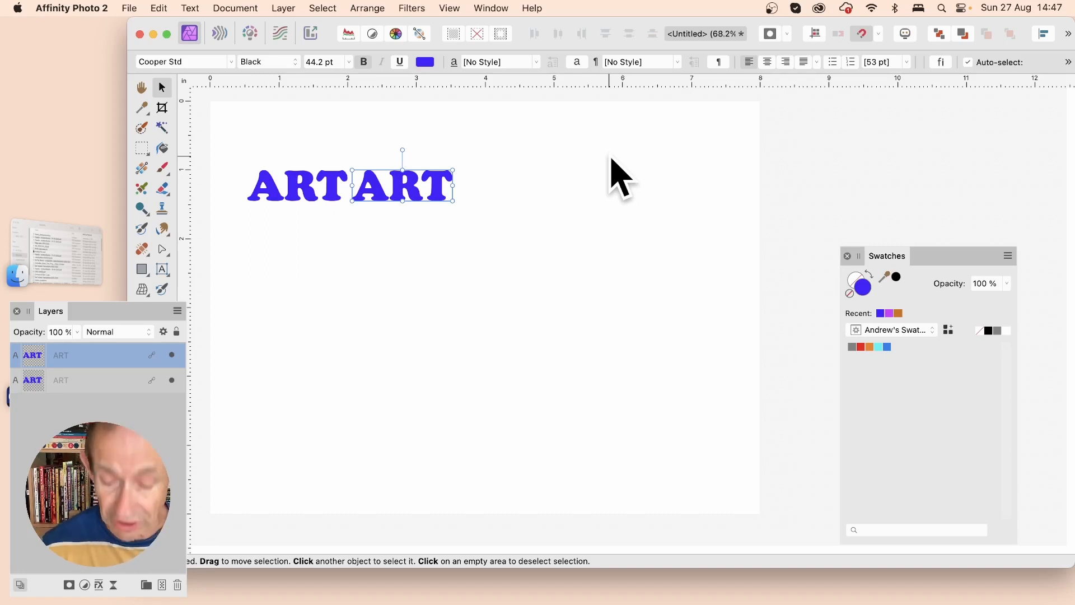
# Duplicate the linked ART text twice to complete a row of four, then group the four texts
pyautogui.press('super+j')
pyautogui.press('super+j')
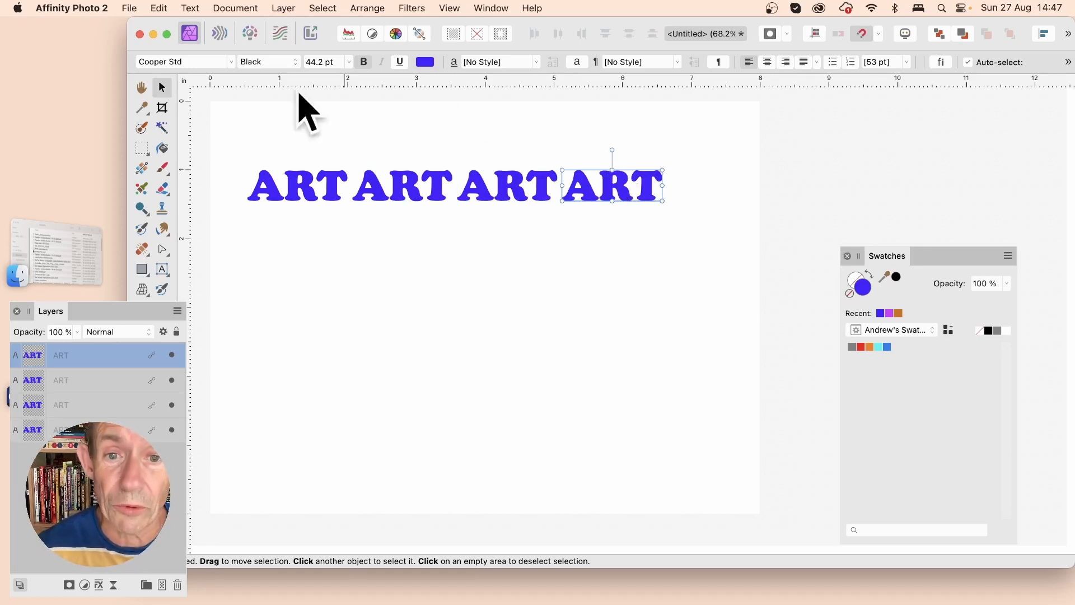
pyautogui.click(225, 135)
pyautogui.moveTo(225, 136); pyautogui.dragTo(714, 236)
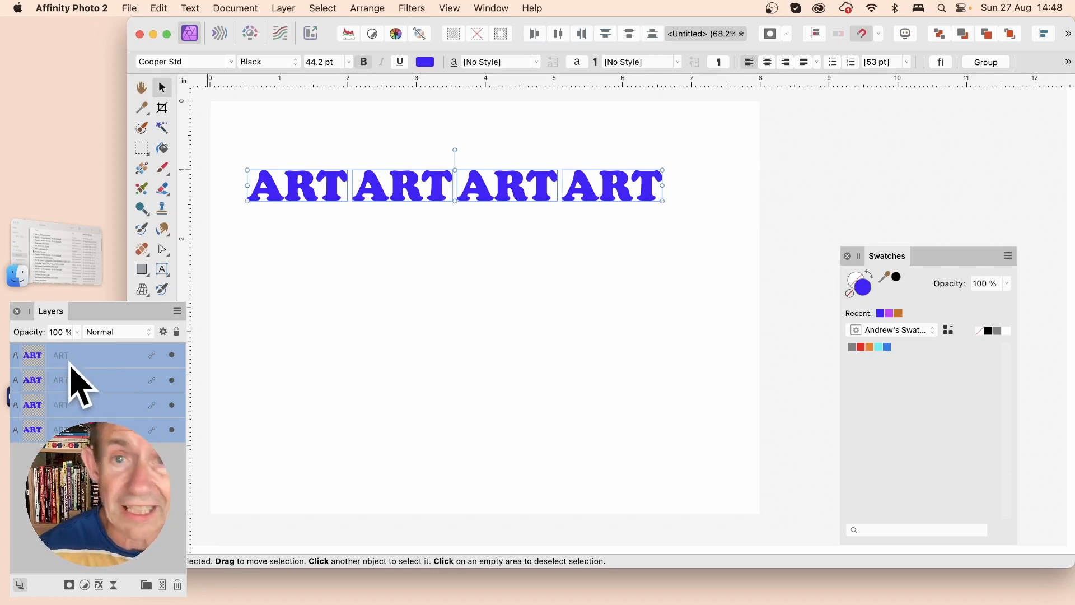
pyautogui.rightClick(72, 368)
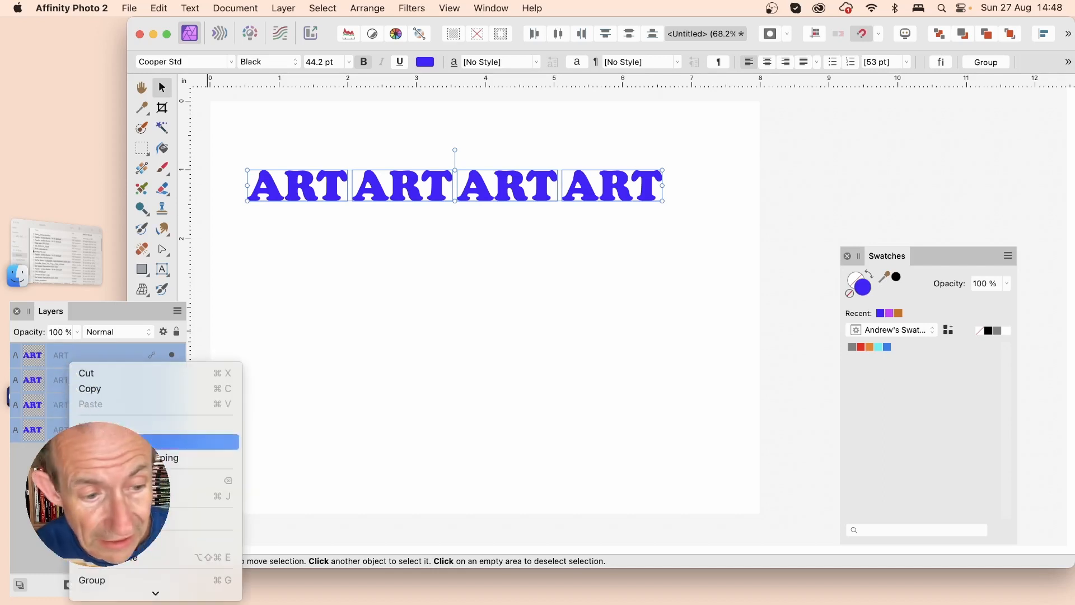
pyautogui.click(107, 549)
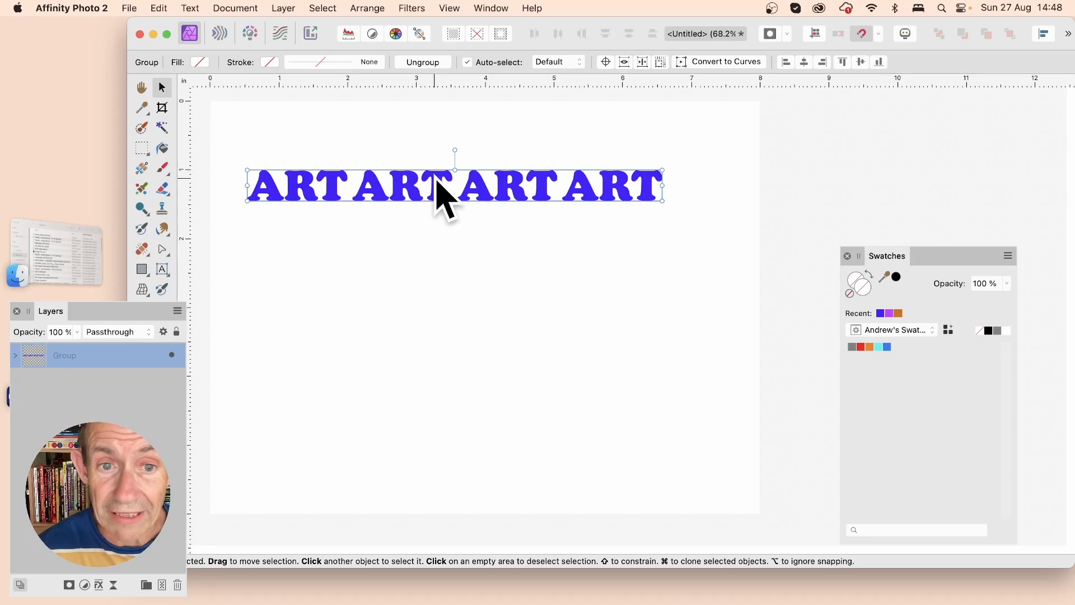
# Copy the grouped ART row directly beneath itself and repeat the duplication to build five evenly spaced rows
pyautogui.moveTo(435, 181); pyautogui.dragTo(437, 223)
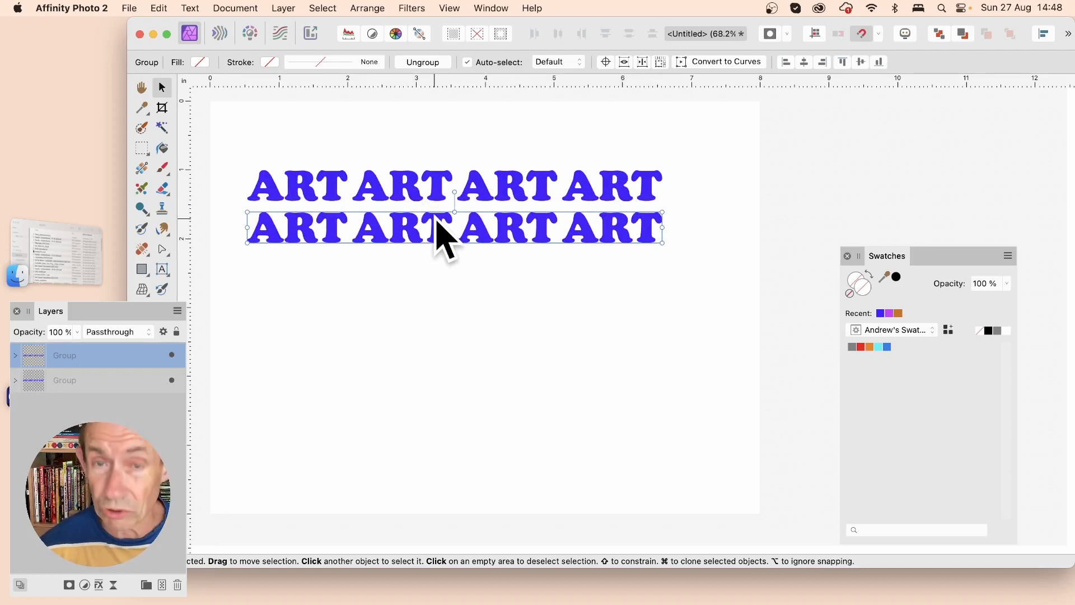
pyautogui.press('super+j')
pyautogui.press('super+j')
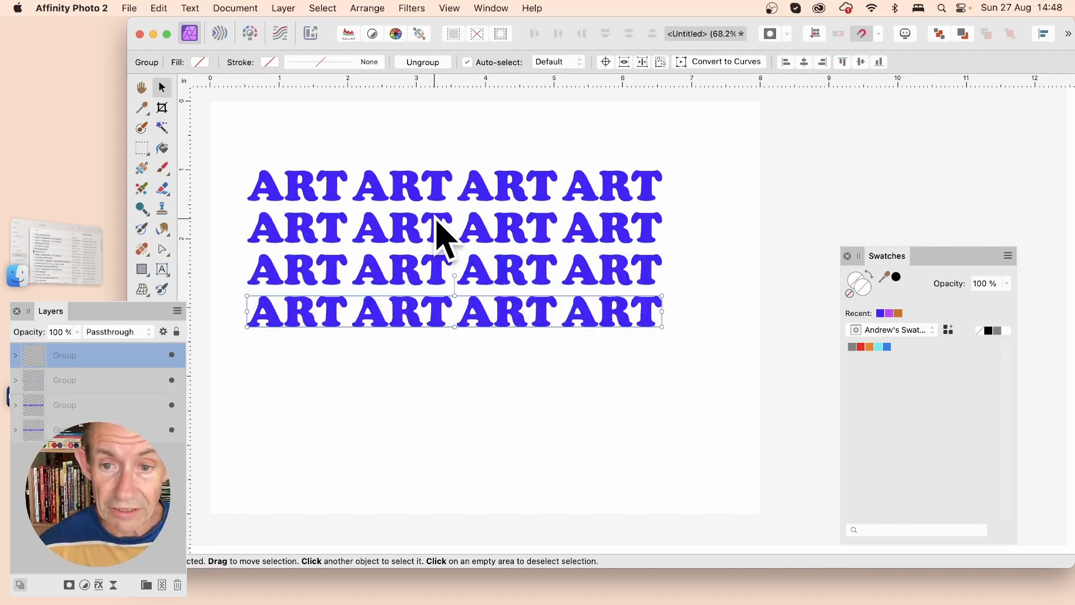
pyautogui.press('super+j')
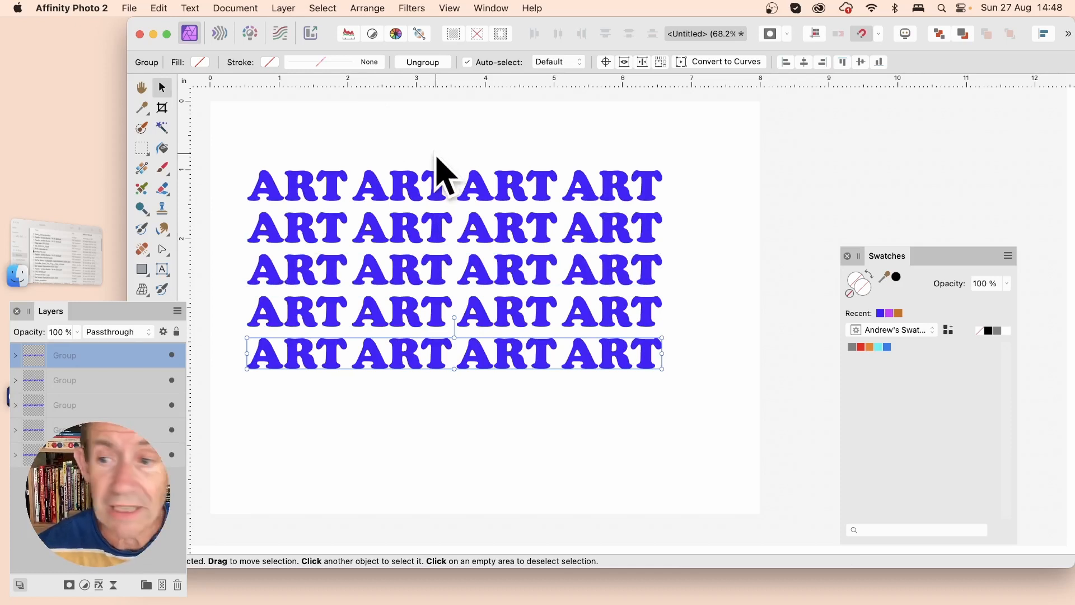
# Expand the second group in the layer stack and examine the links on its text layers
pyautogui.moveTo(49, 311); pyautogui.dragTo(47, 253)
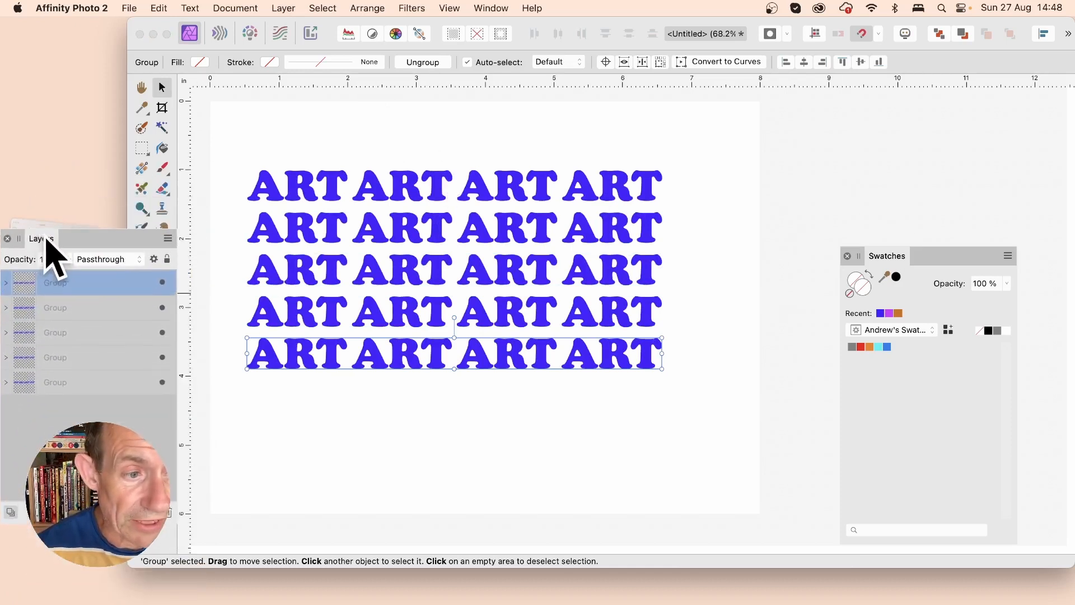
pyautogui.click(17, 305)
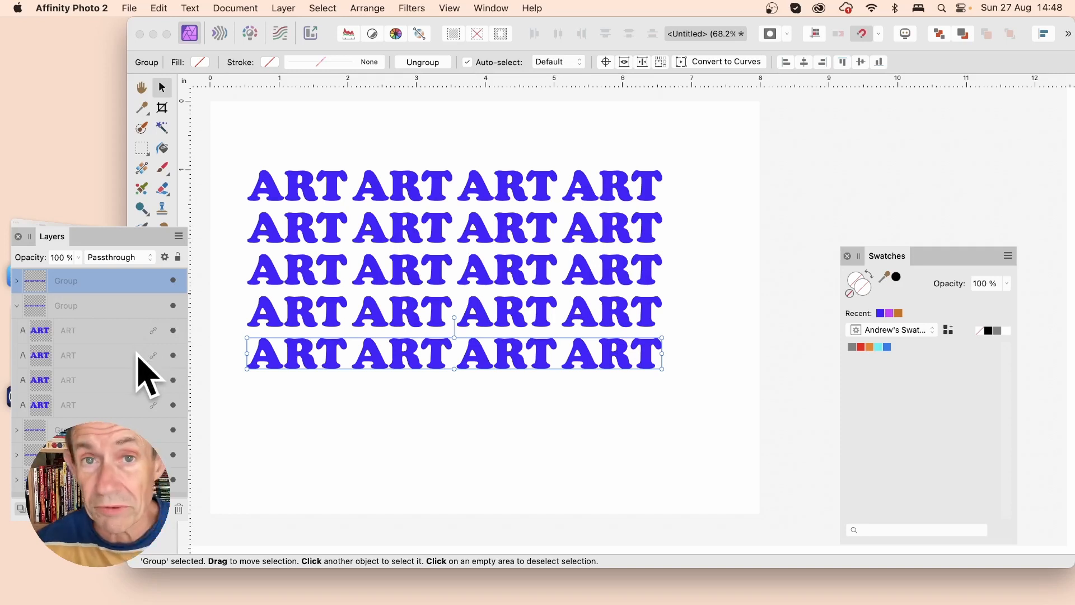
pyautogui.click(500, 9)
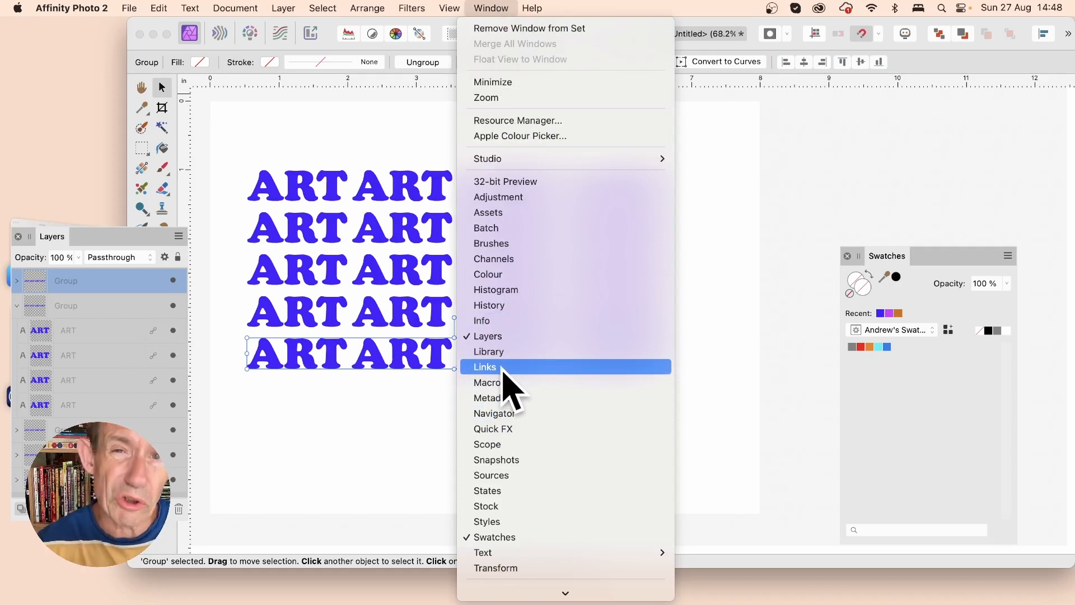
pyautogui.click(754, 25)
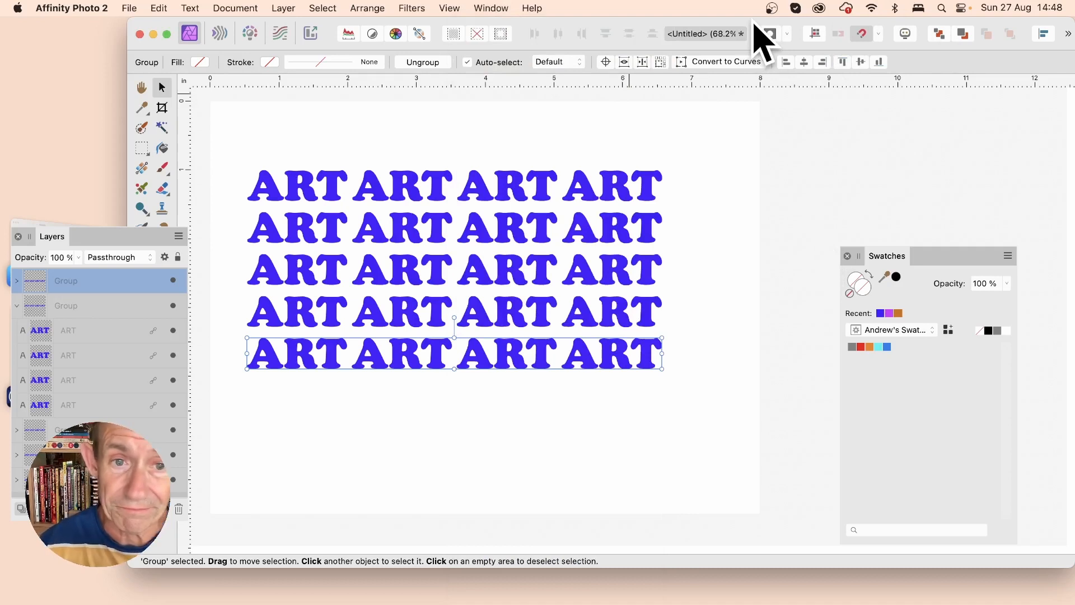
# Replace the wording of the last ART text in the bottom row with 123
pyautogui.click(337, 192)
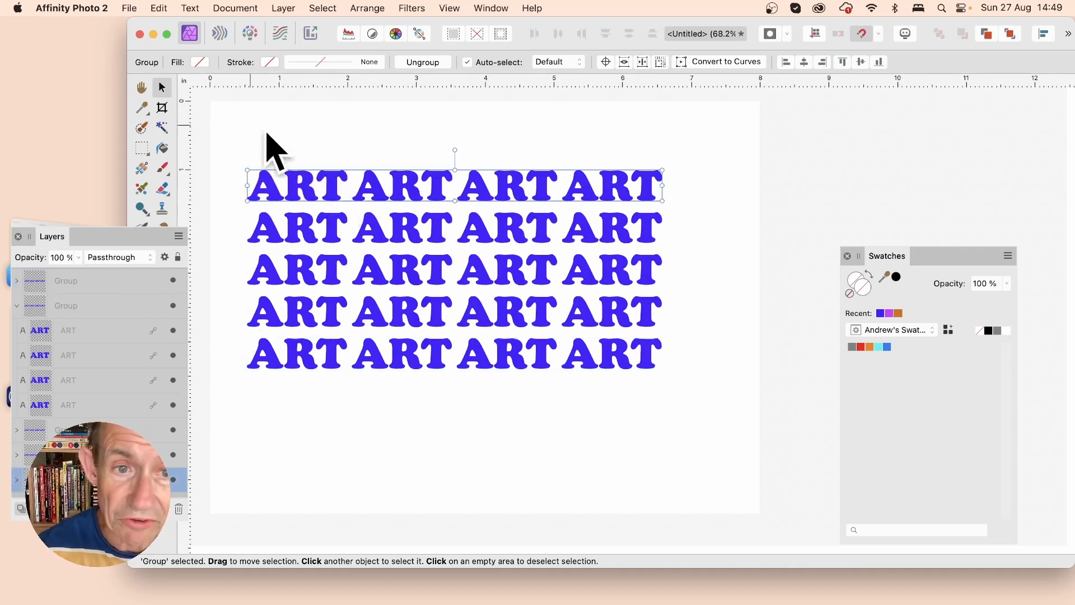
pyautogui.click(17, 281)
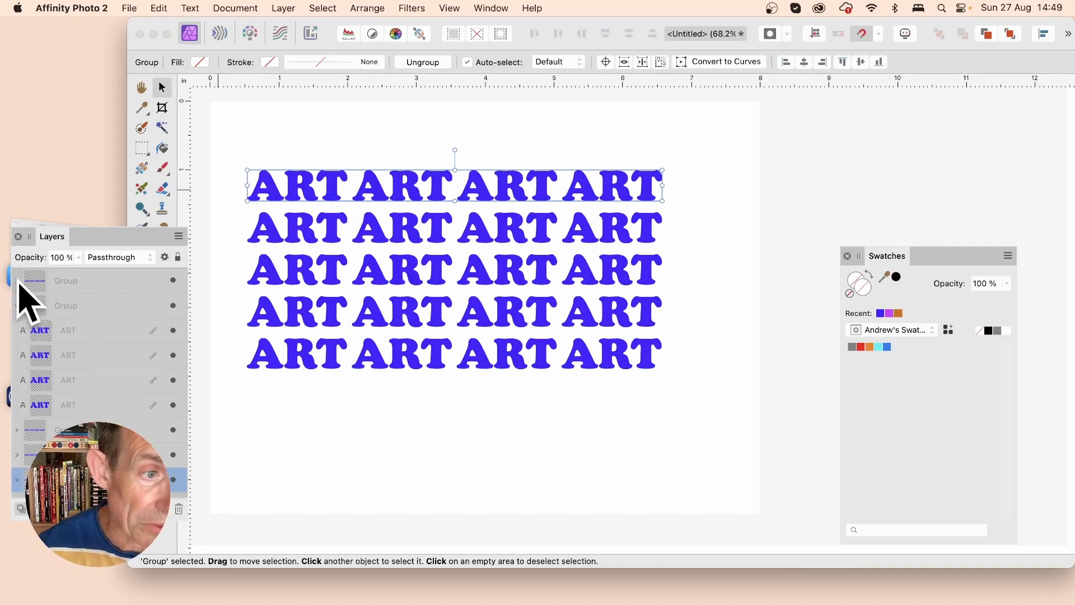
pyautogui.click(61, 309)
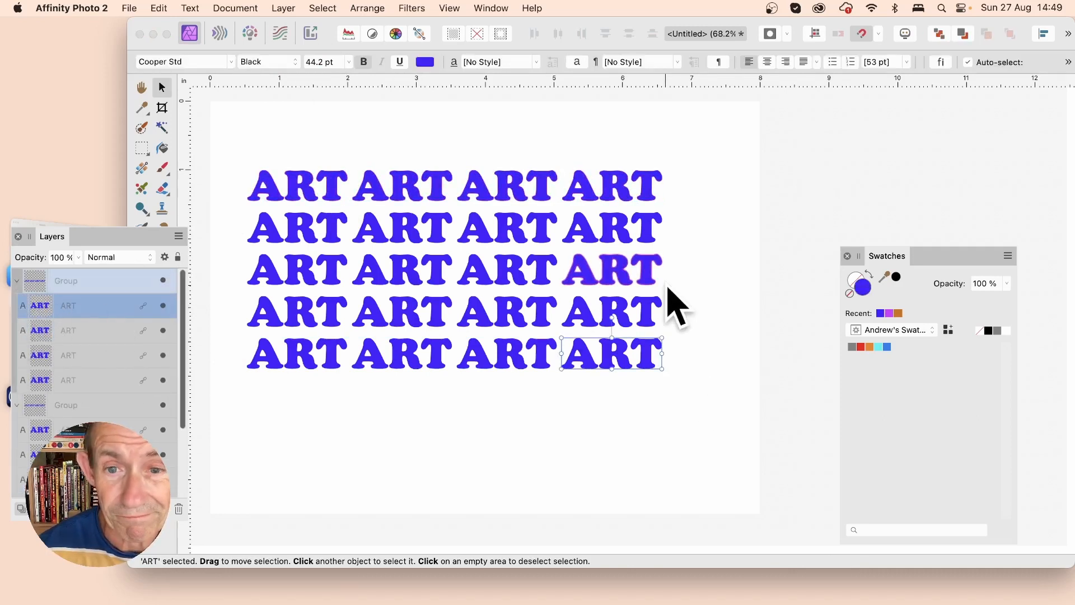
pyautogui.moveTo(131, 232); pyautogui.dragTo(119, 287)
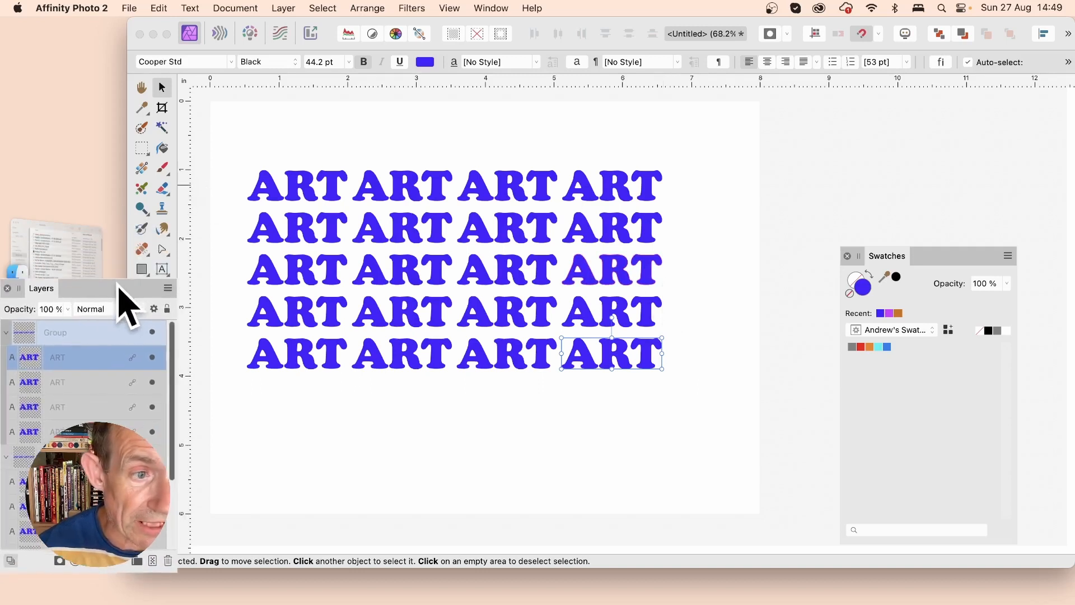
pyautogui.click(163, 269)
pyautogui.moveTo(571, 350); pyautogui.dragTo(672, 338)
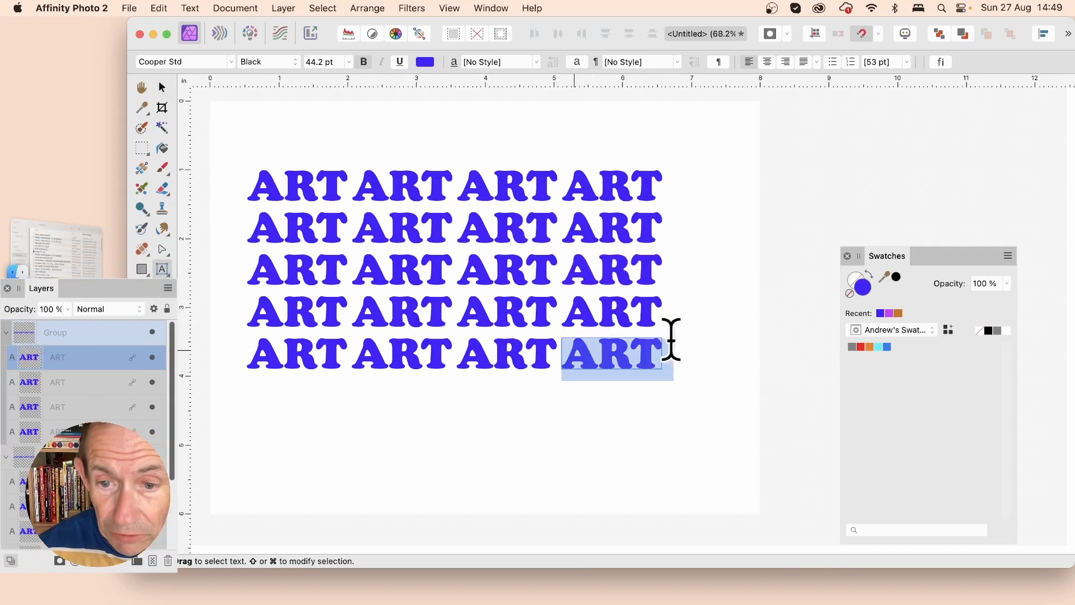
pyautogui.write('123')
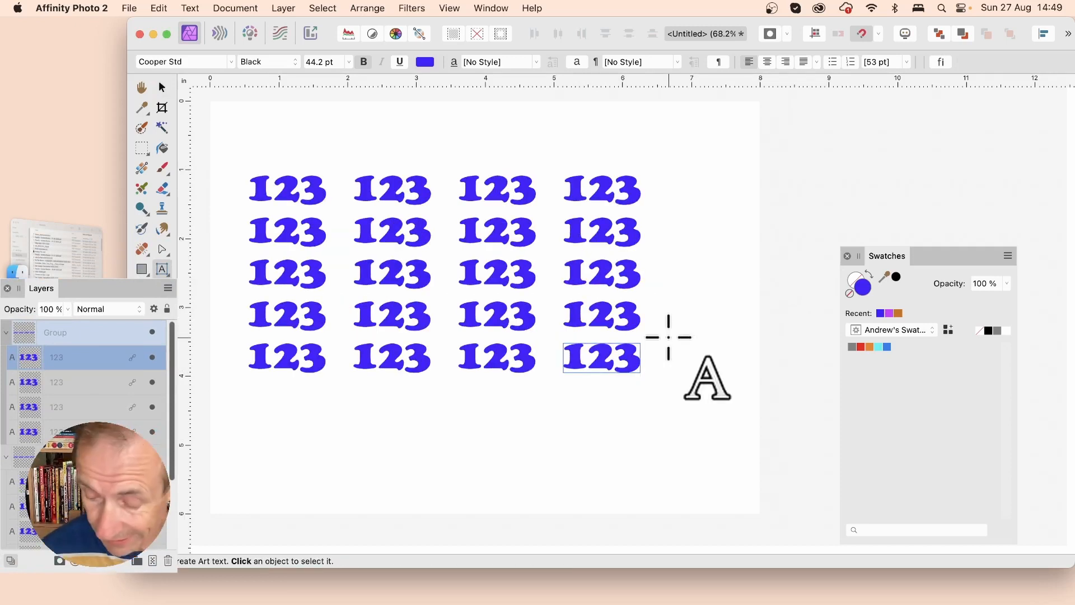
# Change the wording of the last text in the bottom row to 456
pyautogui.press('BackSpace')
pyautogui.press('BackSpace')
pyautogui.press('BackSpace')
pyautogui.write('456')
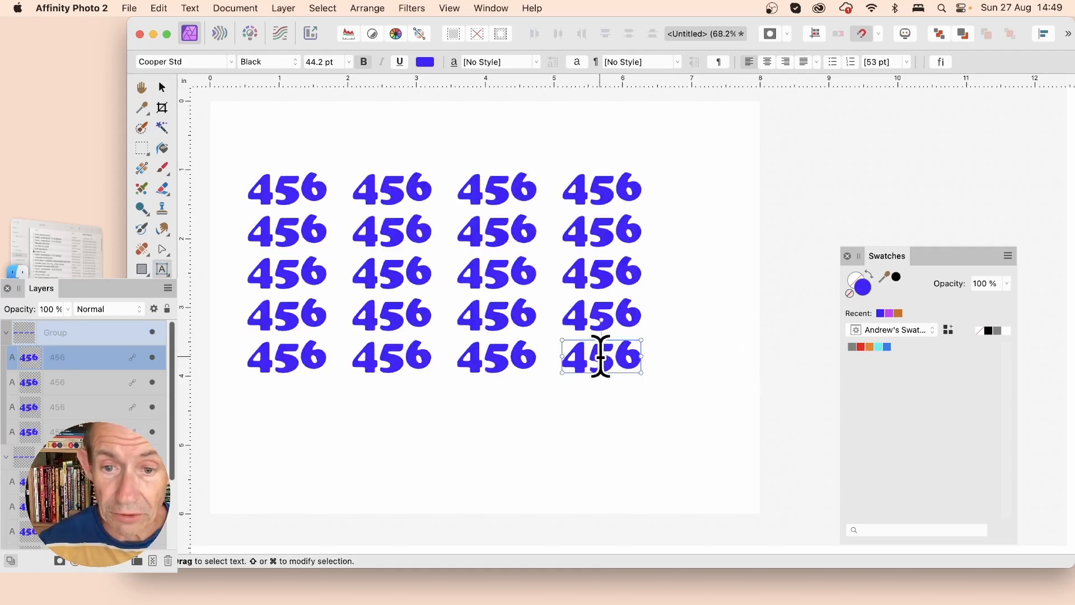
# Set only the digit 5 in the bottom row's last text to the Barlow font and colour it orange
pyautogui.click(598, 356)
pyautogui.hotkey('shift', 'Right')
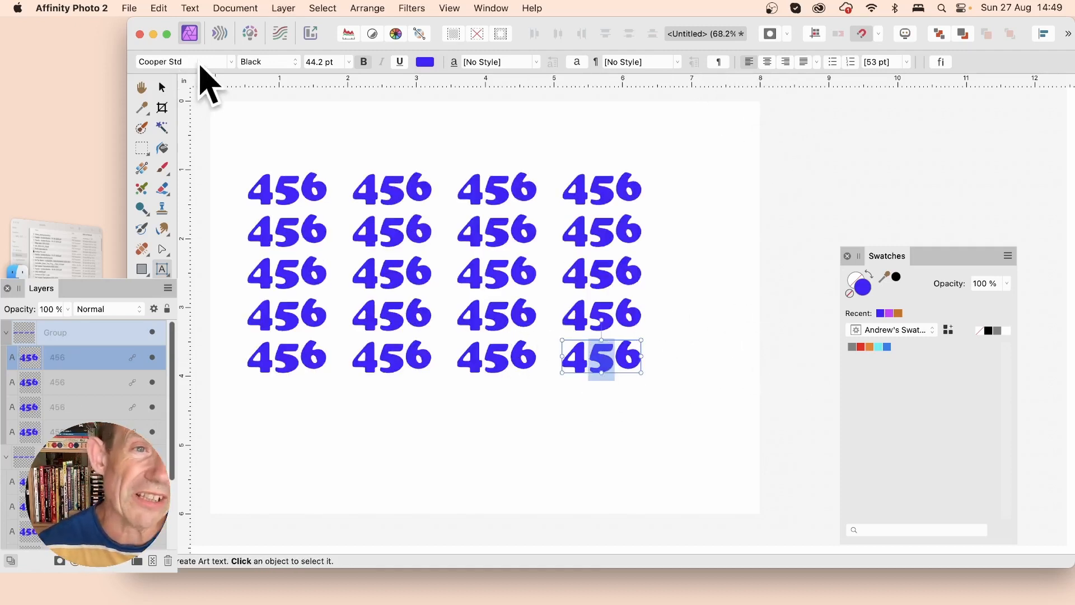
pyautogui.click(232, 62)
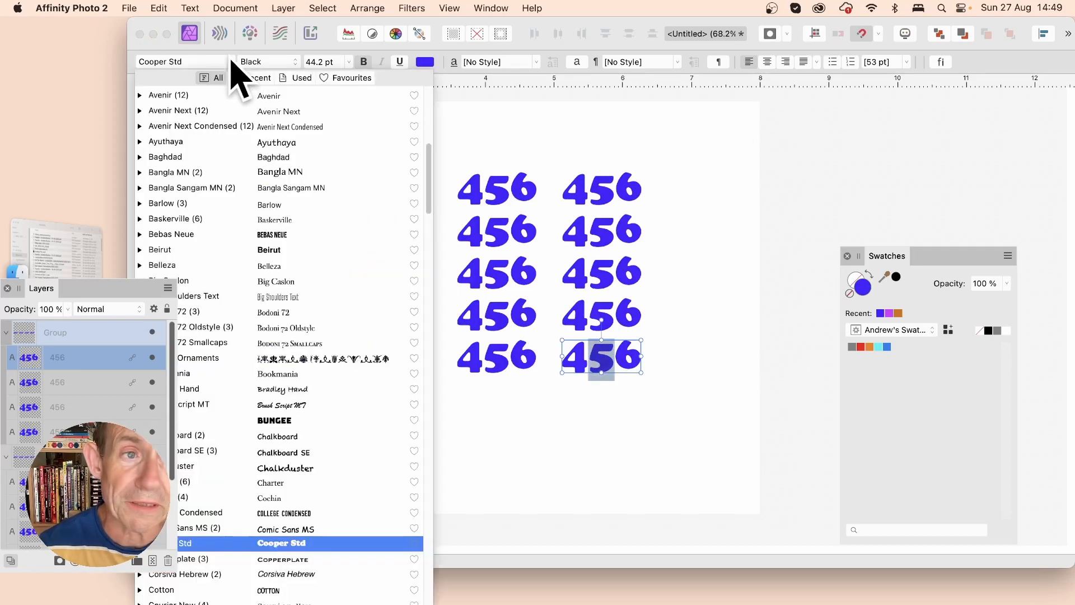
pyautogui.click(185, 207)
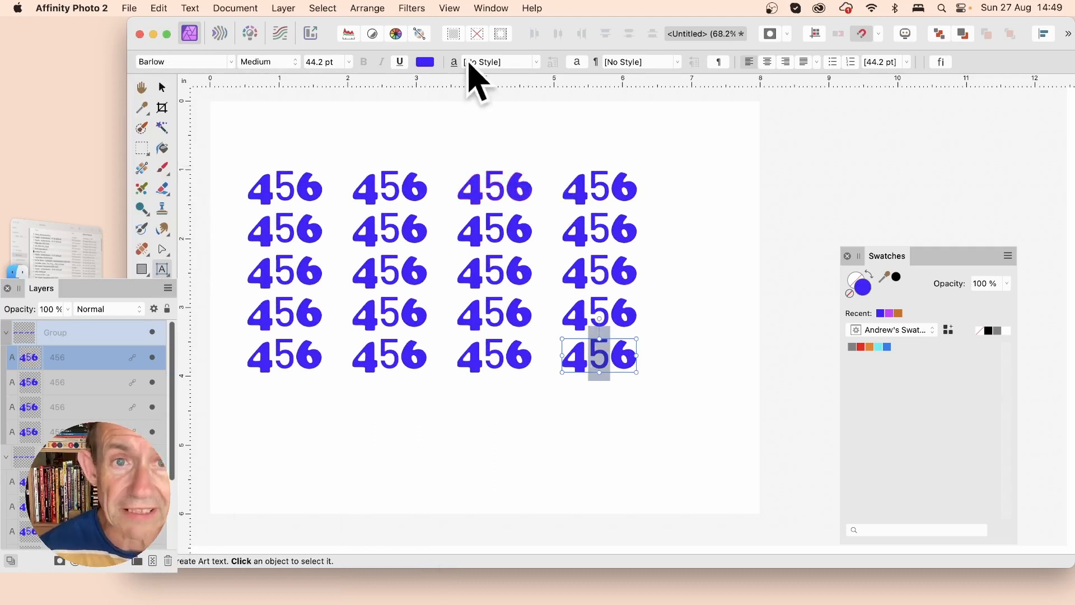
pyautogui.click(426, 62)
pyautogui.moveTo(456, 192); pyautogui.dragTo(432, 192)
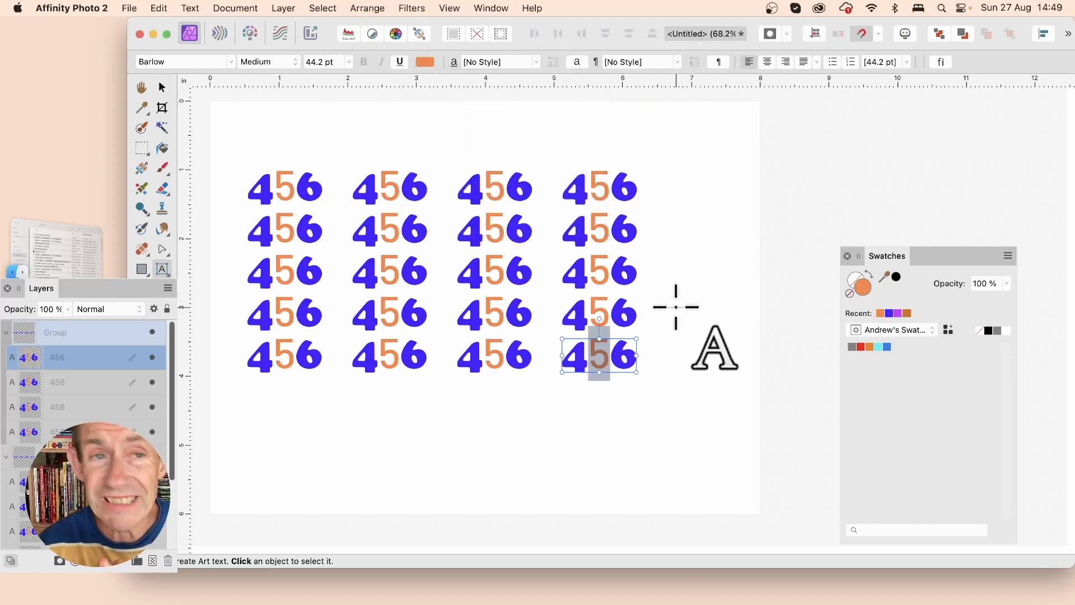
# Set the digit 5 in the bottom row's third text to a font size of 24 pt
pyautogui.click(162, 87)
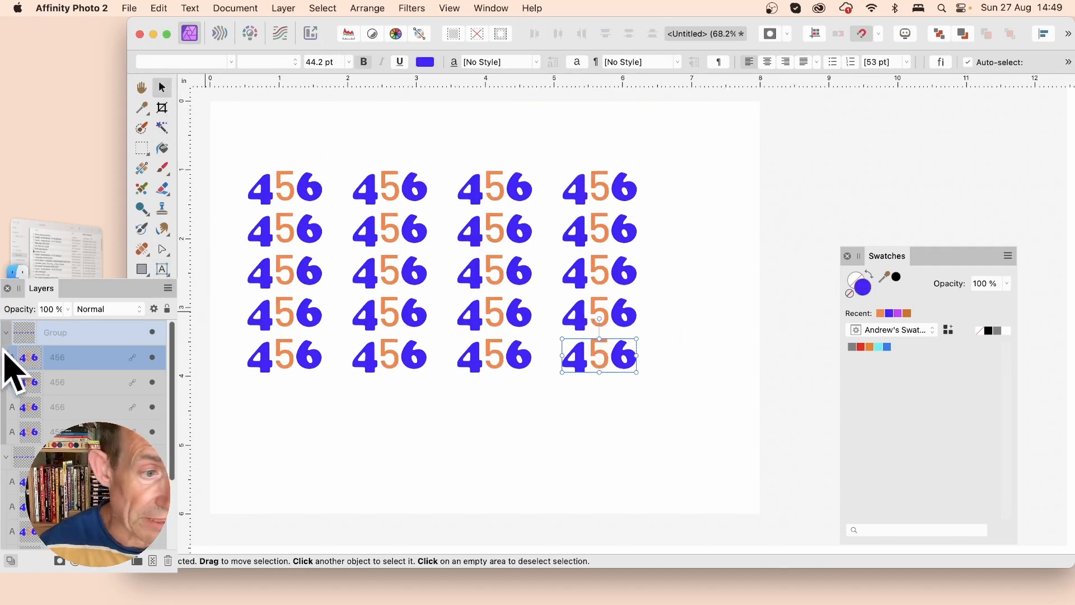
pyautogui.click(31, 383)
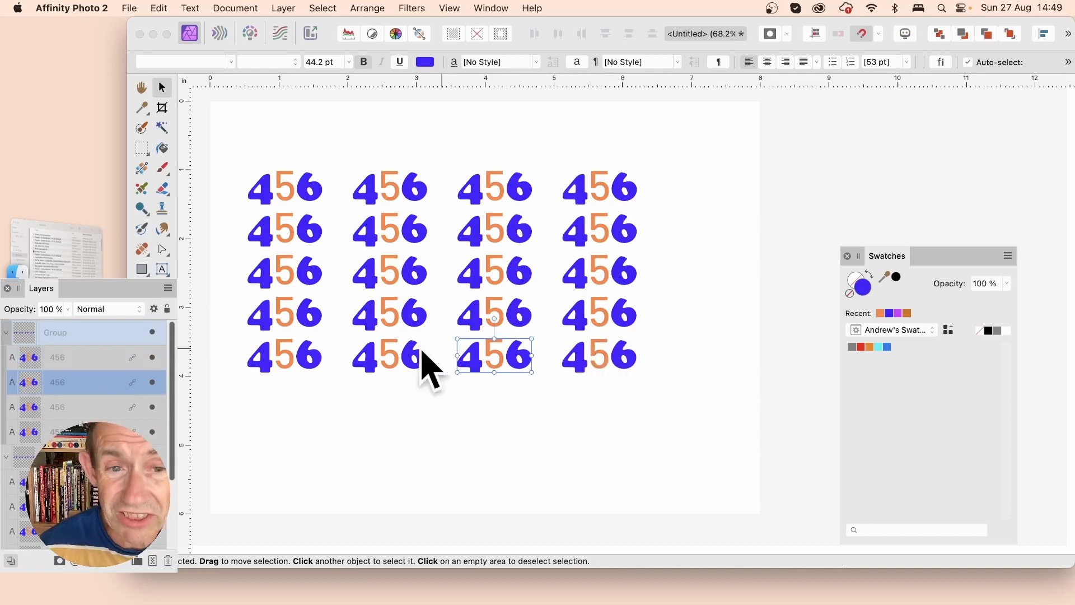
pyautogui.click(162, 270)
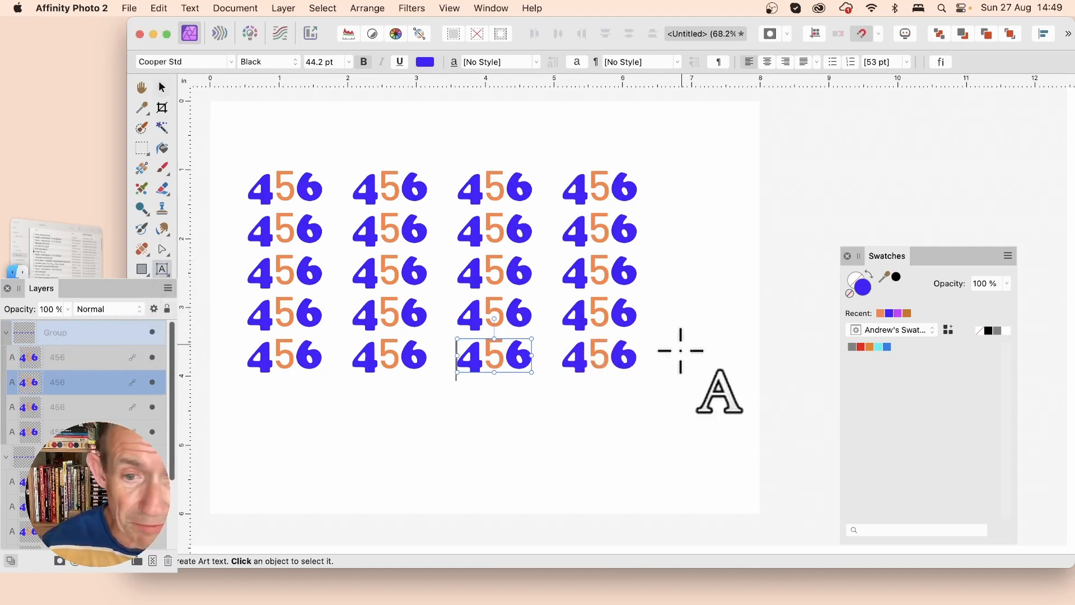
pyautogui.moveTo(502, 357); pyautogui.dragTo(490, 357)
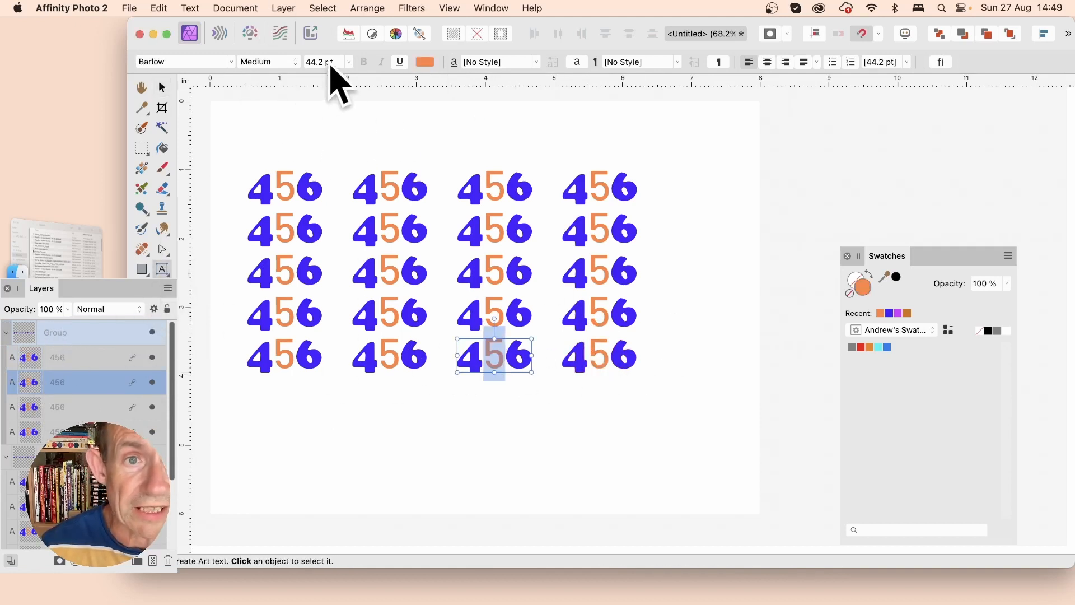
pyautogui.click(349, 62)
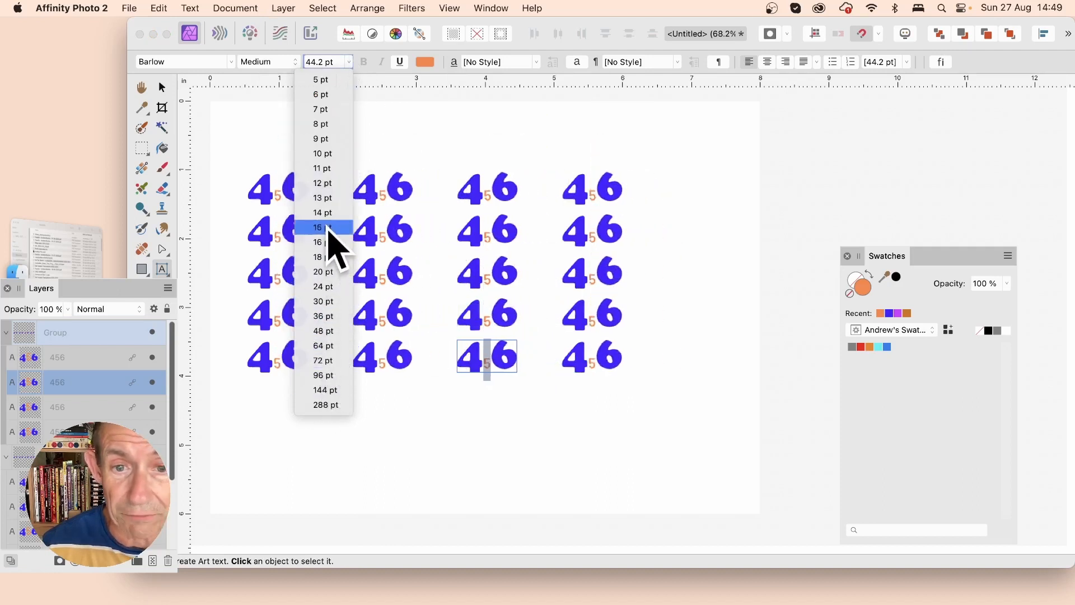
pyautogui.click(327, 286)
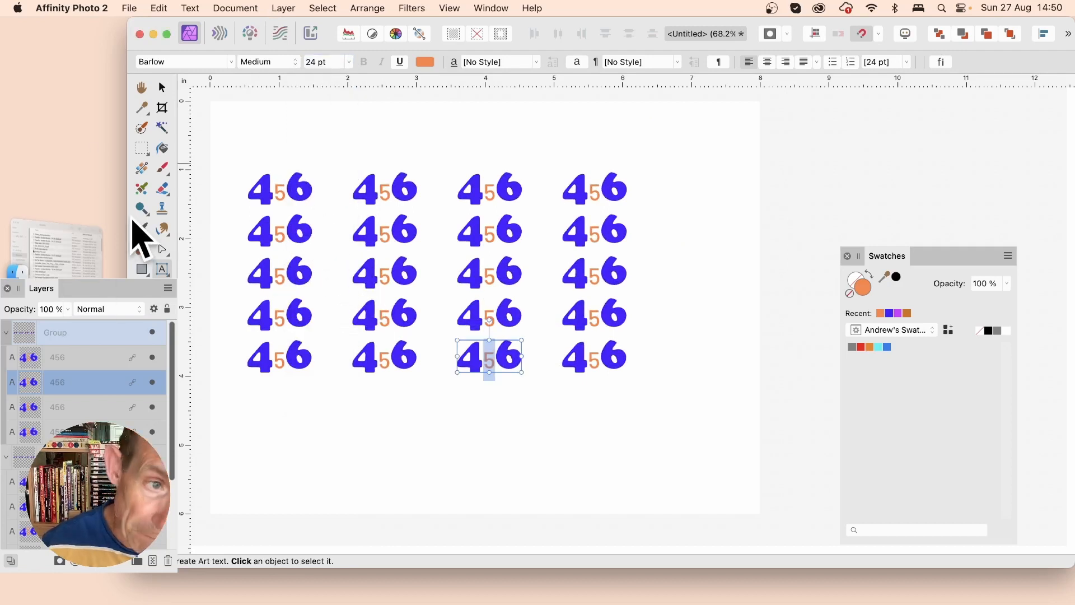
pyautogui.click(162, 88)
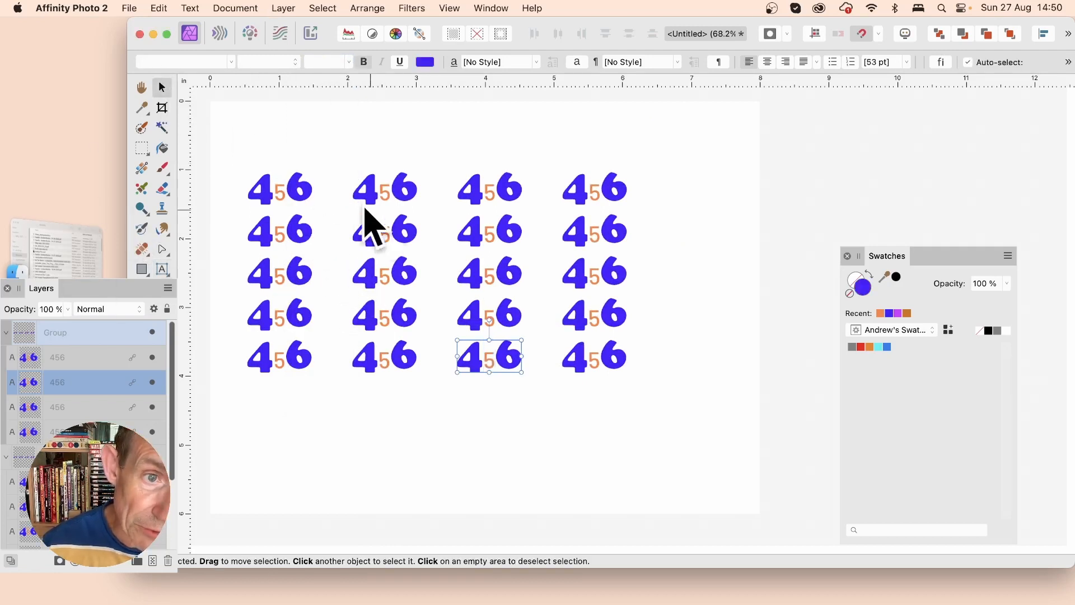
# Try to enlarge the last 456 text in the fourth row, then undo the resize
pyautogui.click(301, 193)
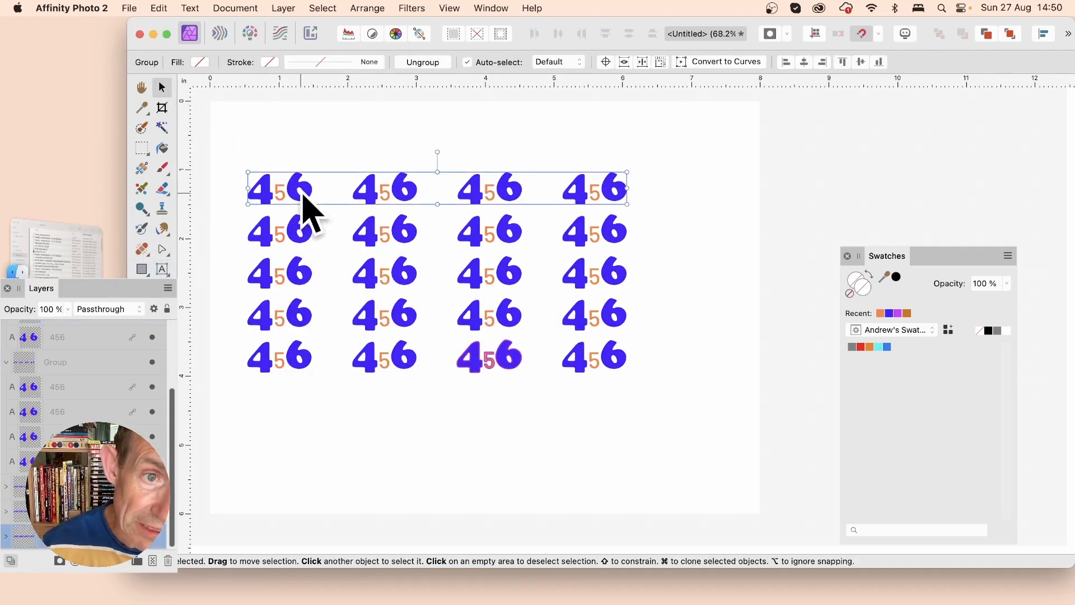
pyautogui.click(33, 389)
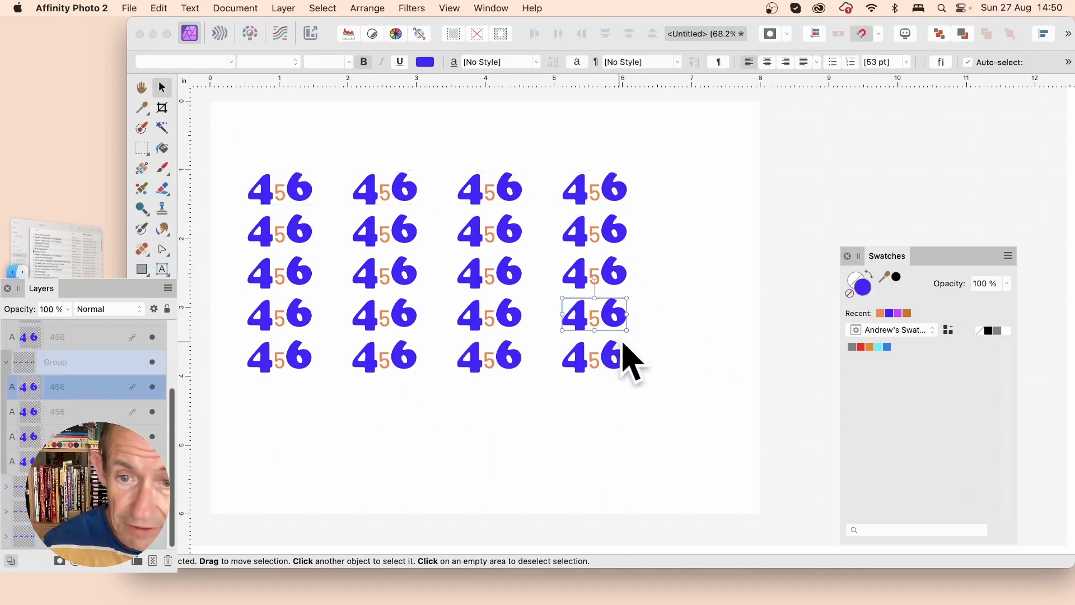
pyautogui.moveTo(627, 330); pyautogui.dragTo(681, 358)
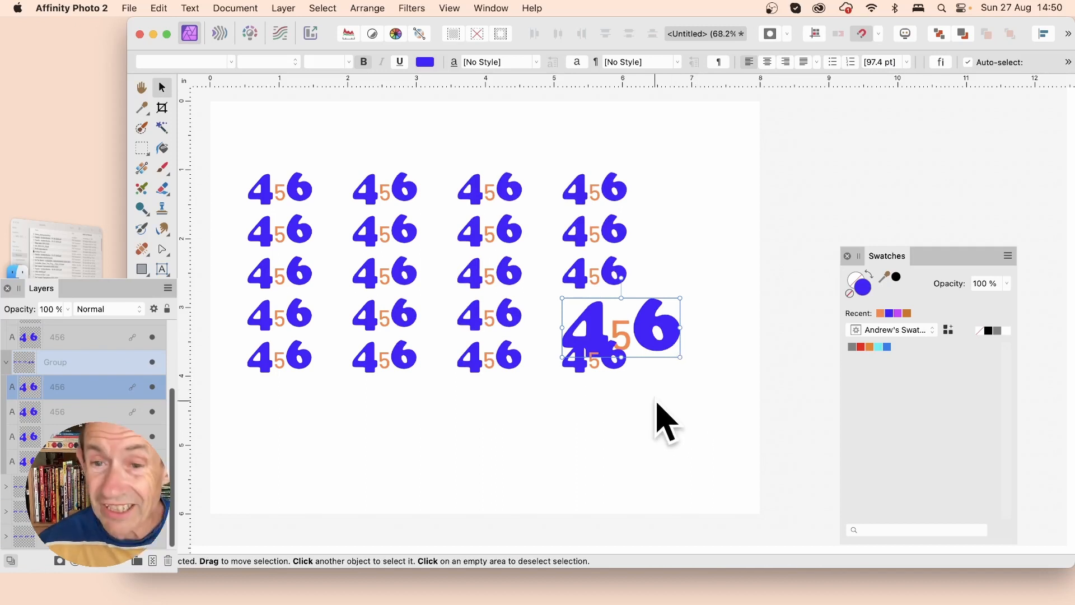
pyautogui.press('super+z')
# Shift the last 456 text in the fourth row to the right and rotate it slightly clockwise
pyautogui.moveTo(612, 317); pyautogui.dragTo(654, 317)
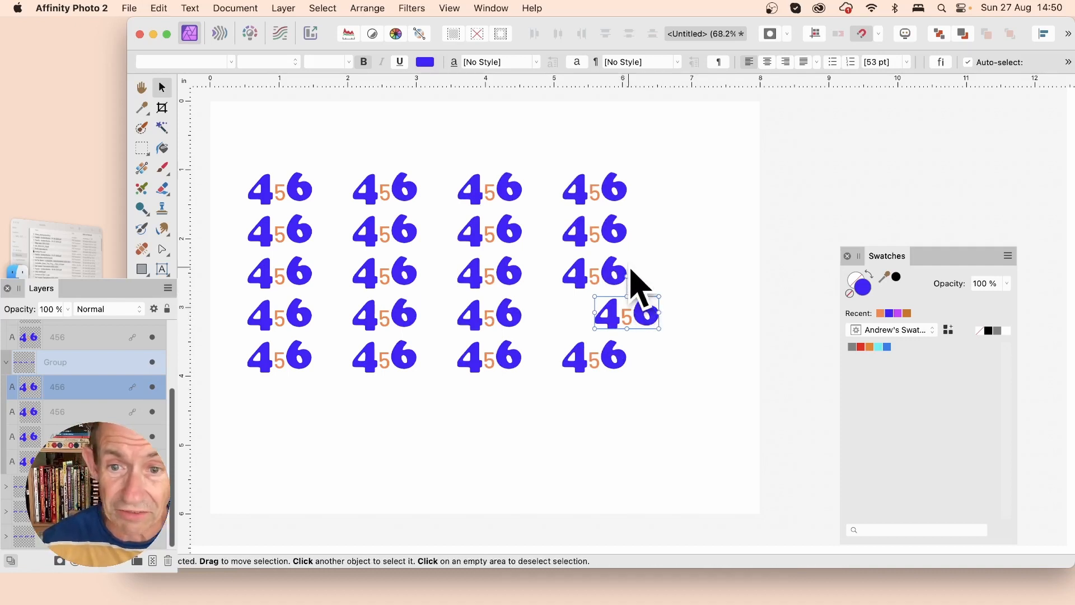
pyautogui.moveTo(627, 275); pyautogui.dragTo(643, 271)
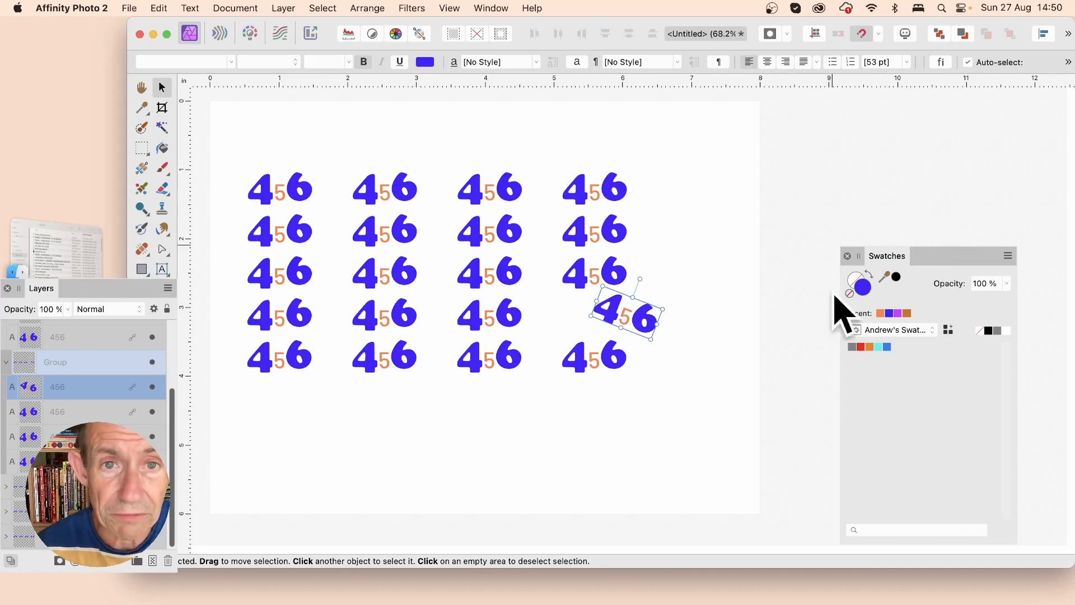
# Fill the rotated 456 text in the fourth row with a light-grey-to-black preset from the Gradients swatches
pyautogui.moveTo(914, 269); pyautogui.dragTo(927, 193)
pyautogui.click(933, 258)
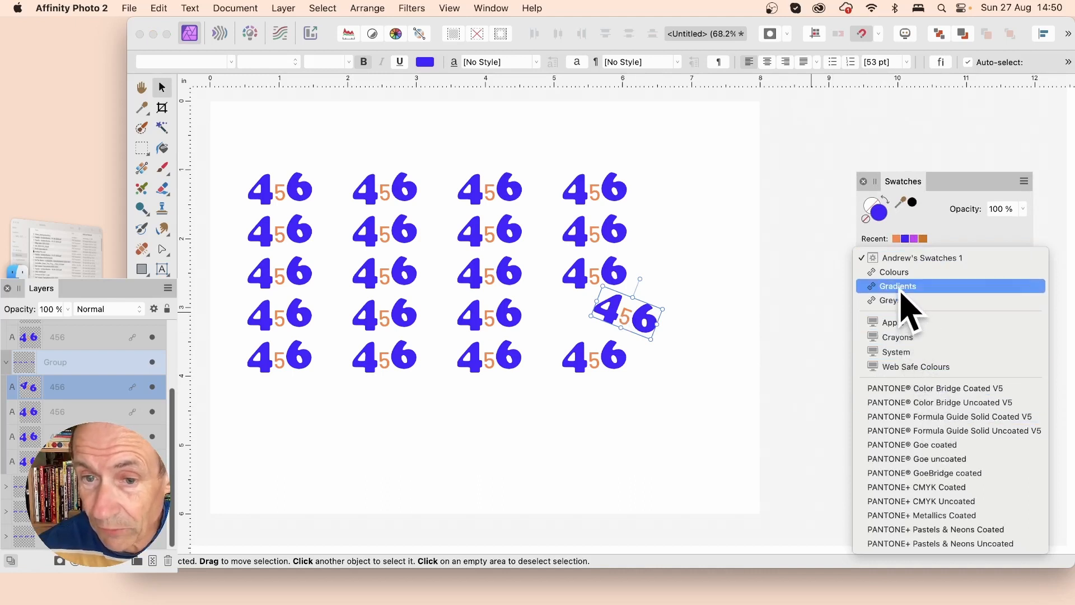
pyautogui.click(898, 286)
pyautogui.click(888, 287)
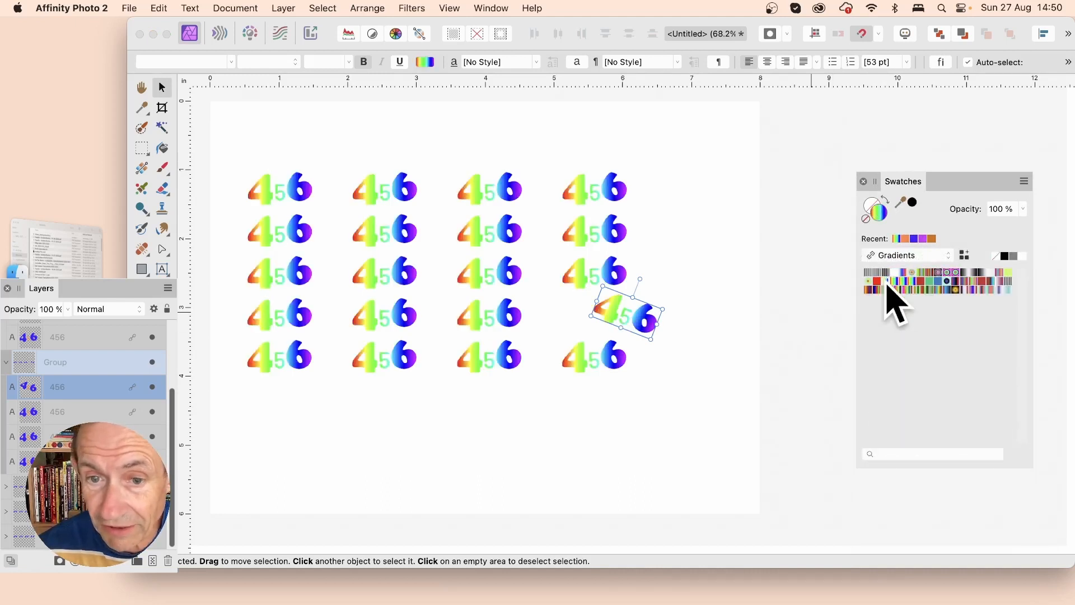
pyautogui.click(940, 275)
pyautogui.click(973, 274)
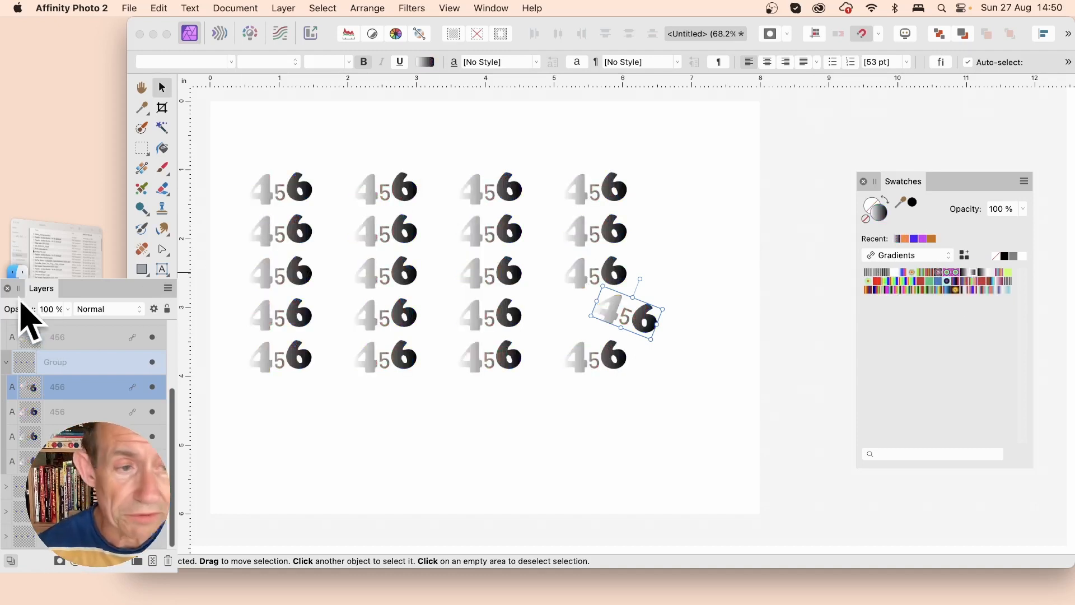
# Add a Bevel / Emboss layer effect to the rotated 456 text with a 21.1 px radius and the Outer type
pyautogui.moveTo(40, 291); pyautogui.dragTo(49, 279)
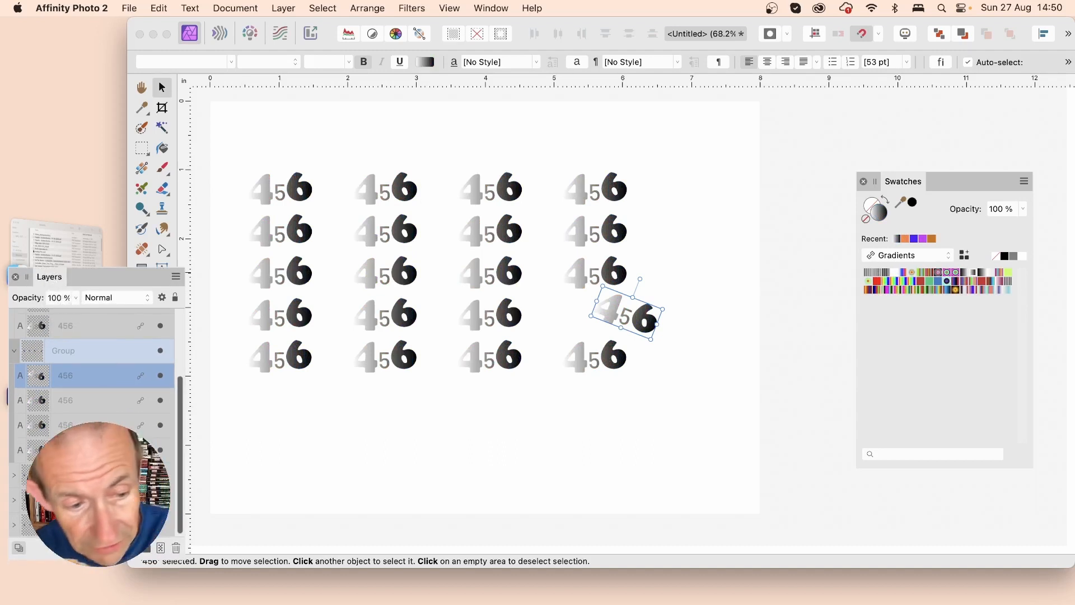
pyautogui.click(102, 567)
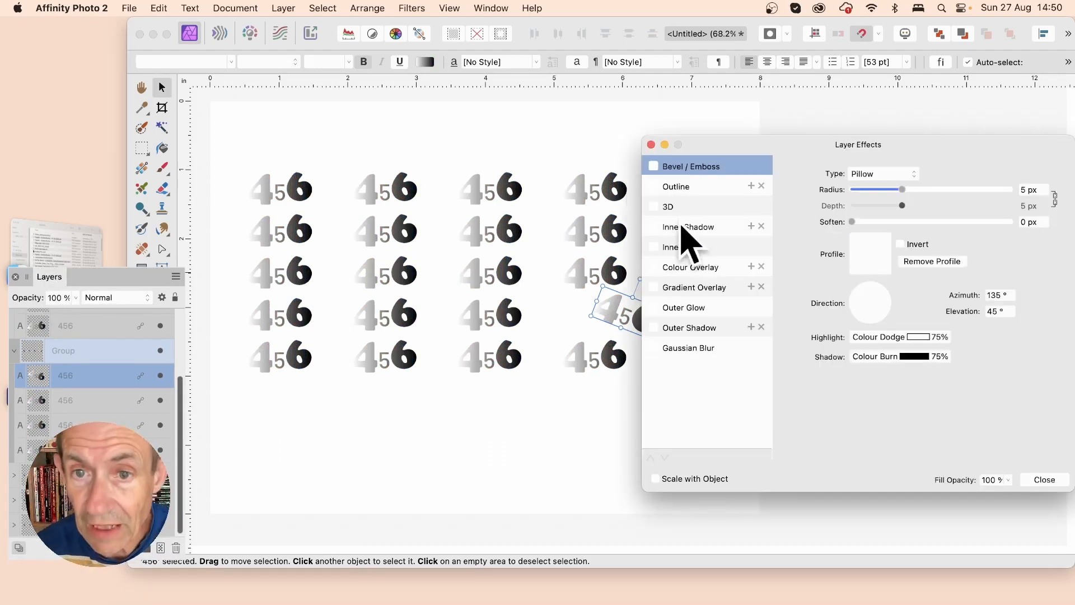
pyautogui.click(654, 167)
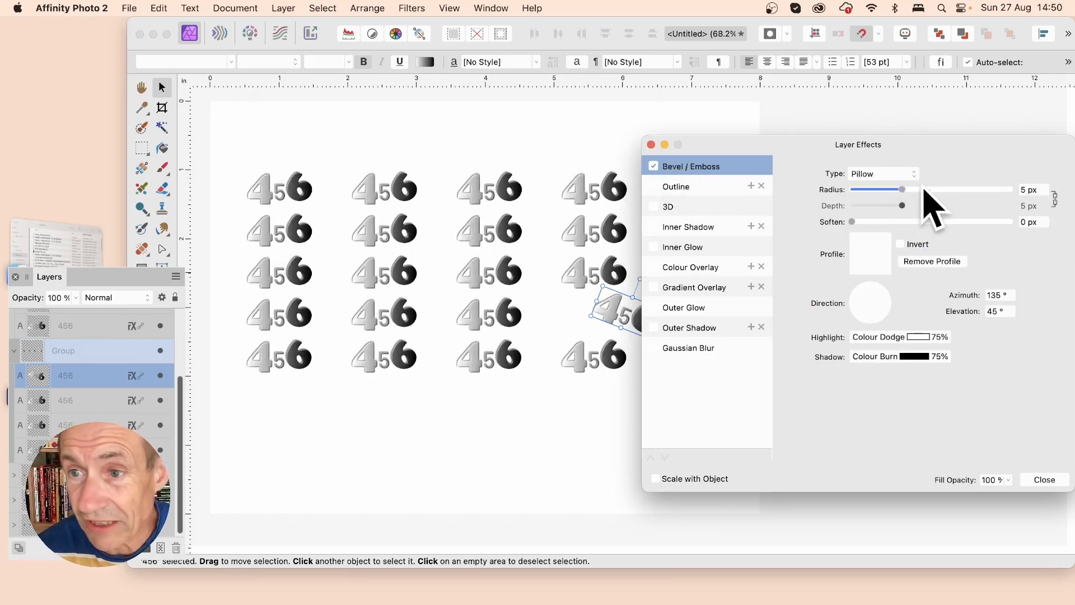
pyautogui.moveTo(916, 191); pyautogui.dragTo(941, 190)
pyautogui.click(882, 175)
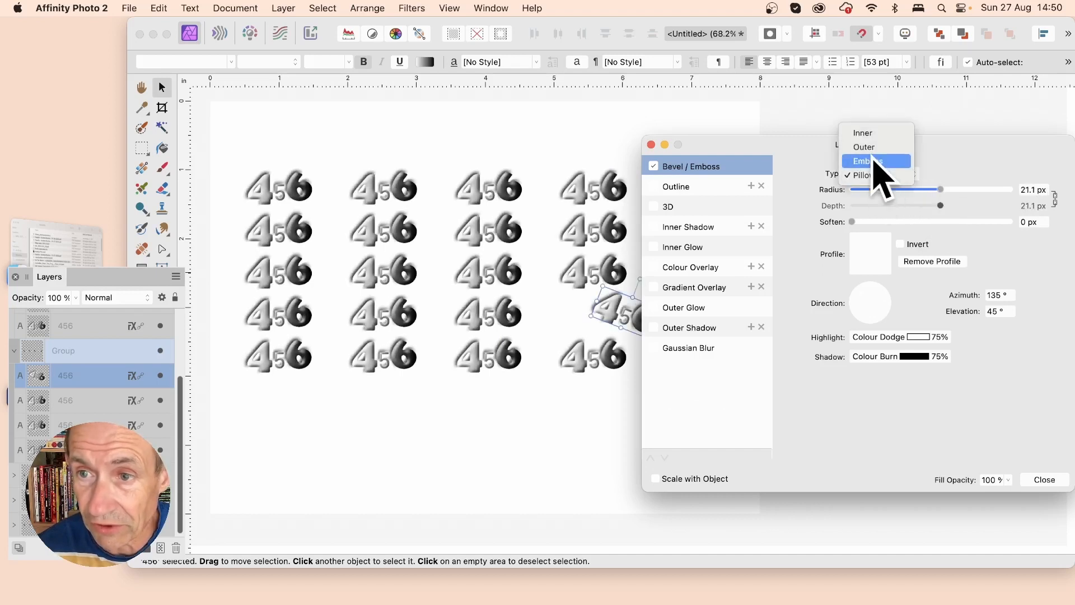
pyautogui.click(876, 162)
pyautogui.click(874, 174)
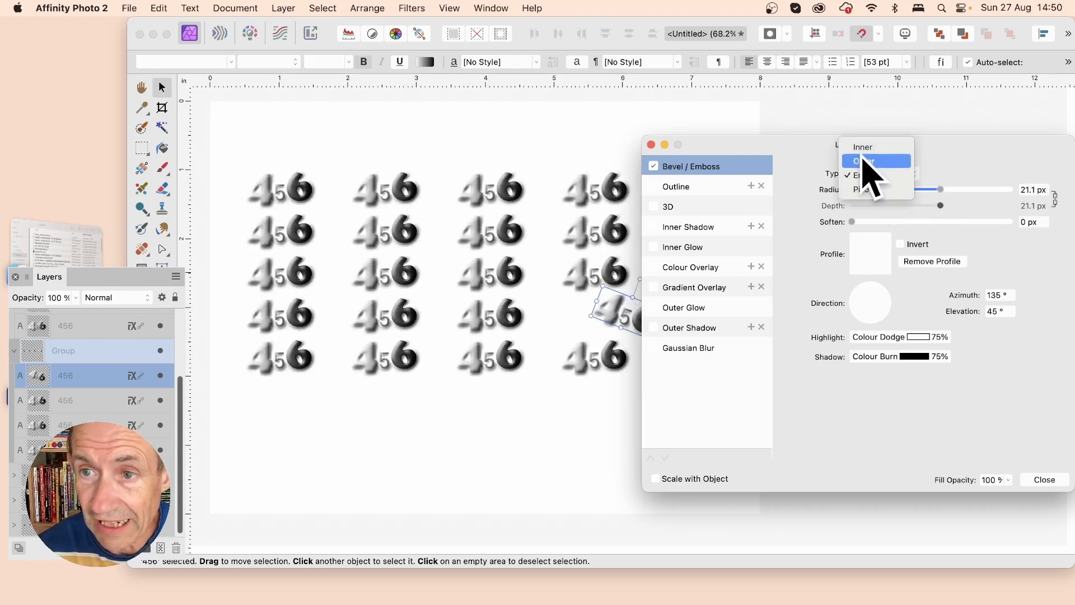
pyautogui.click(865, 161)
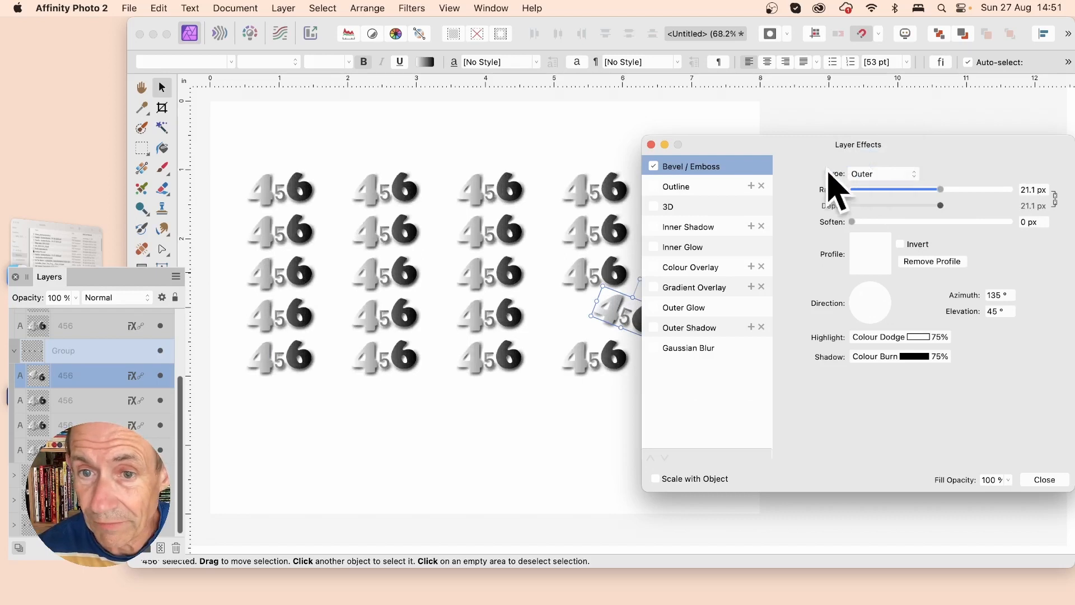
# Add a 3D effect with a 9.5 px radius and an Outer Shadow with 12.2 px radius, 18.5 px offset and 68% intensity
pyautogui.click(671, 207)
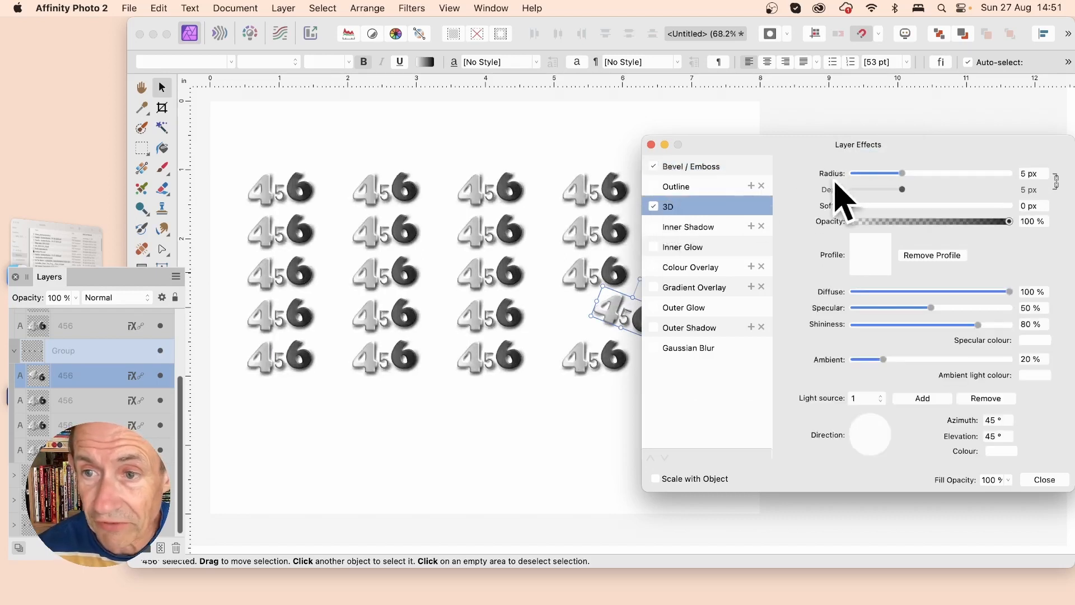
pyautogui.moveTo(911, 178)
pyautogui.mouseDown()
pyautogui.moveTo(941, 180)
pyautogui.moveTo(919, 179)
pyautogui.mouseUp()
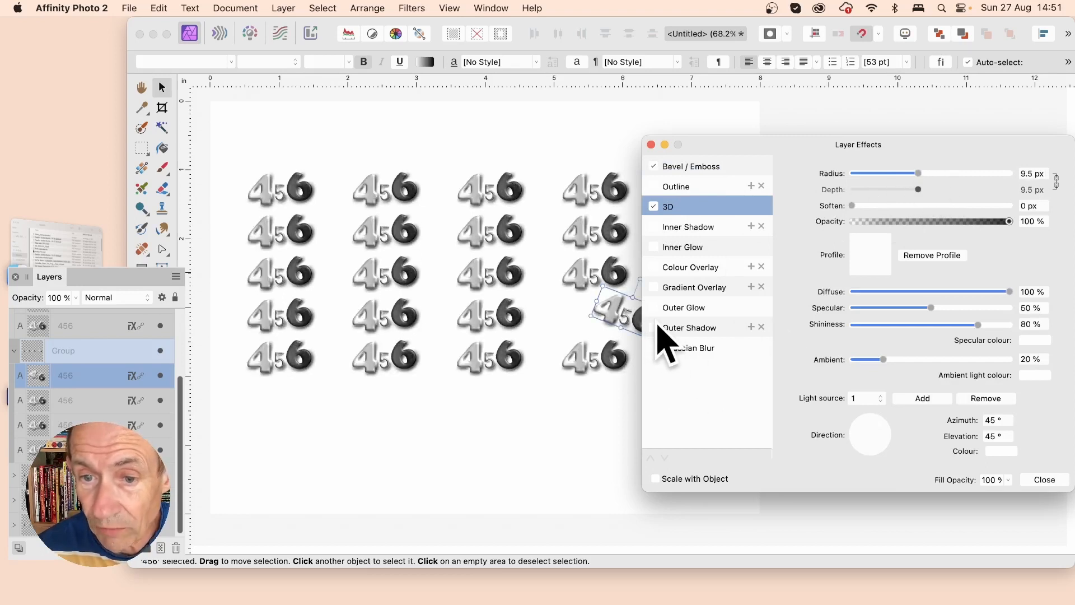
pyautogui.click(676, 329)
pyautogui.moveTo(879, 205); pyautogui.dragTo(959, 239)
pyautogui.click(931, 239)
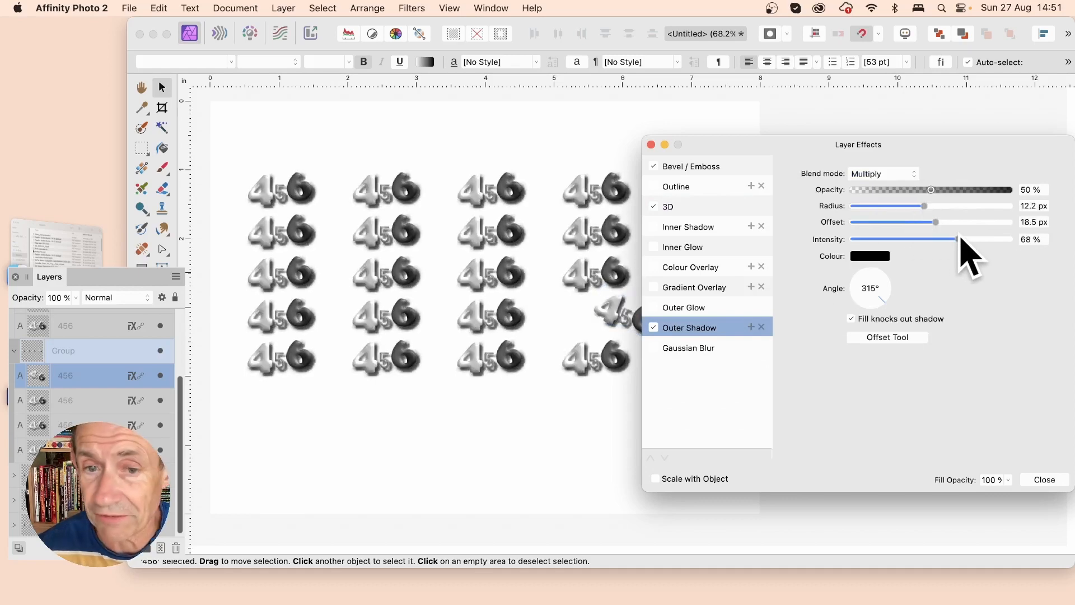
pyautogui.click(1044, 480)
# Enlarge the rotated 456 text in the fourth row and shift it to the left
pyautogui.moveTo(591, 319)
pyautogui.mouseDown()
pyautogui.moveTo(552, 325)
pyautogui.moveTo(579, 311)
pyautogui.mouseUp()
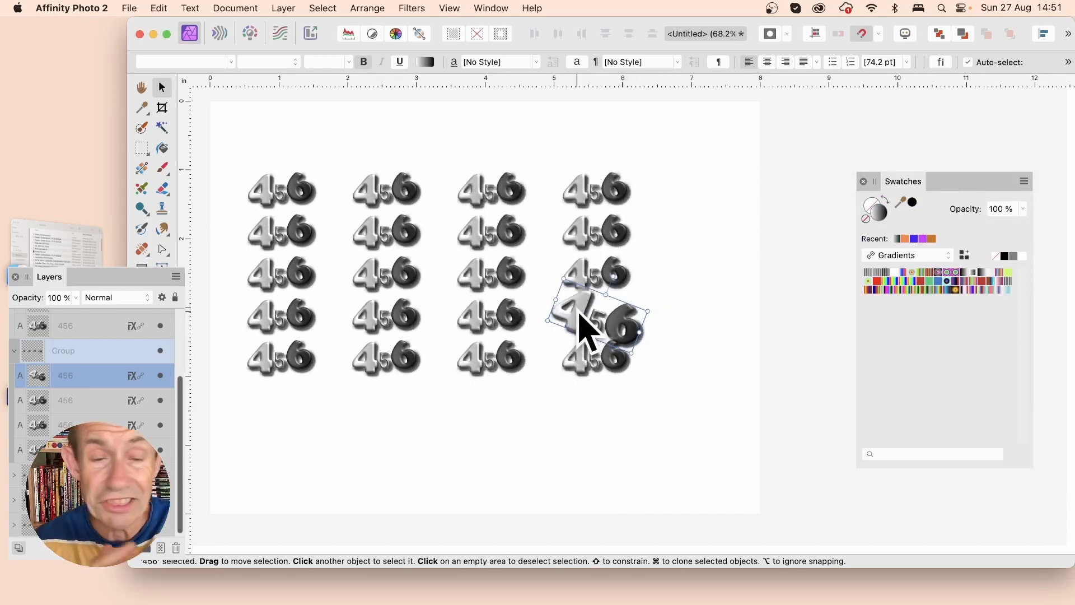